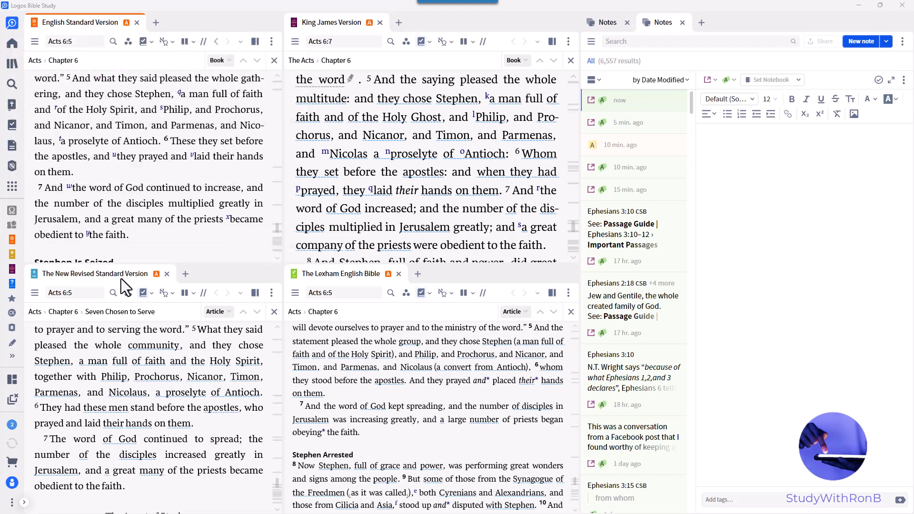
Check the link set in the English Standard Version's panel settings and test synchronized scrolling across the four Bibles.
mouse_move(342, 282)
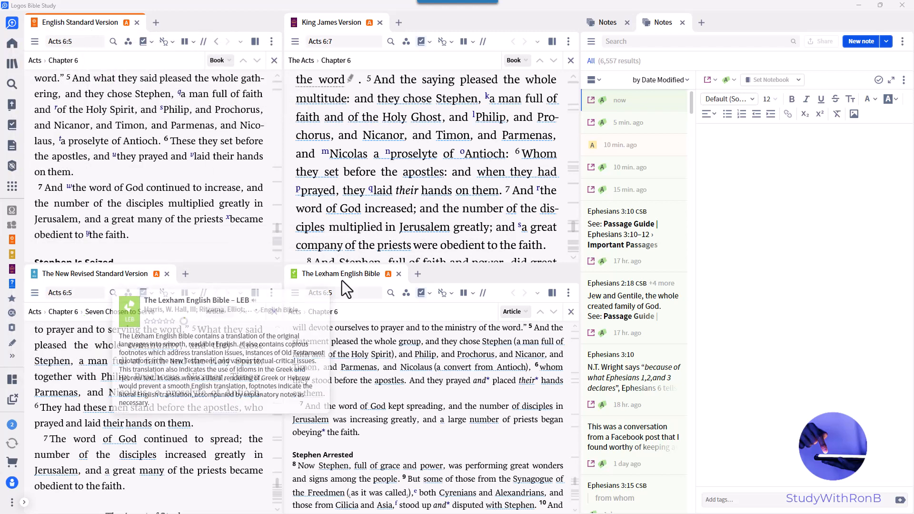
mouse_move(193, 210)
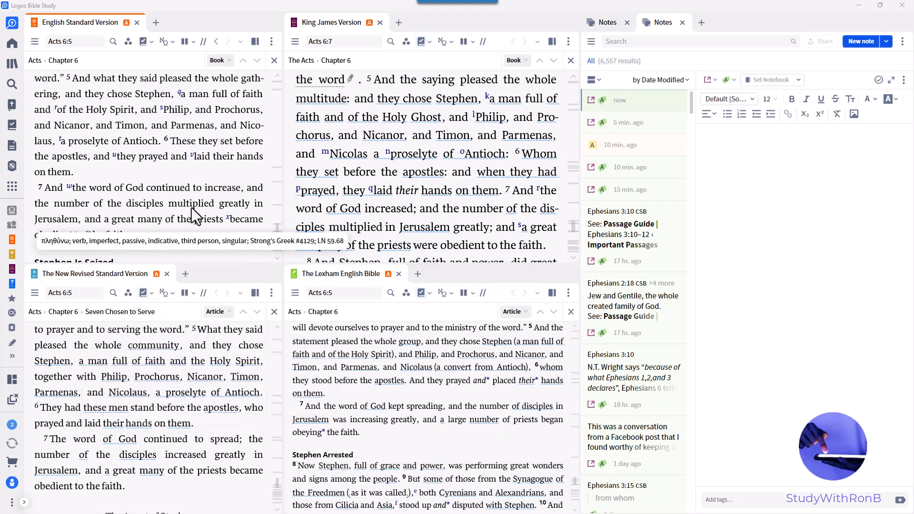
click(271, 42)
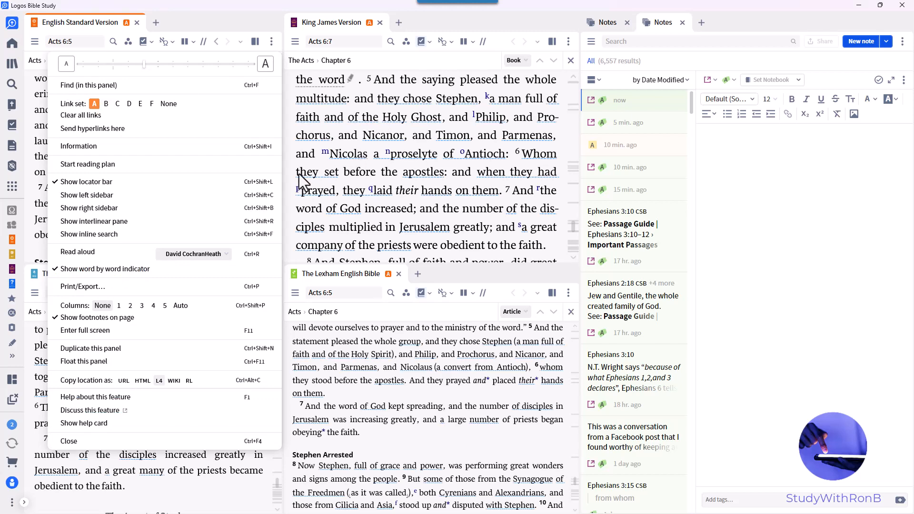
click(290, 193)
click(290, 193)
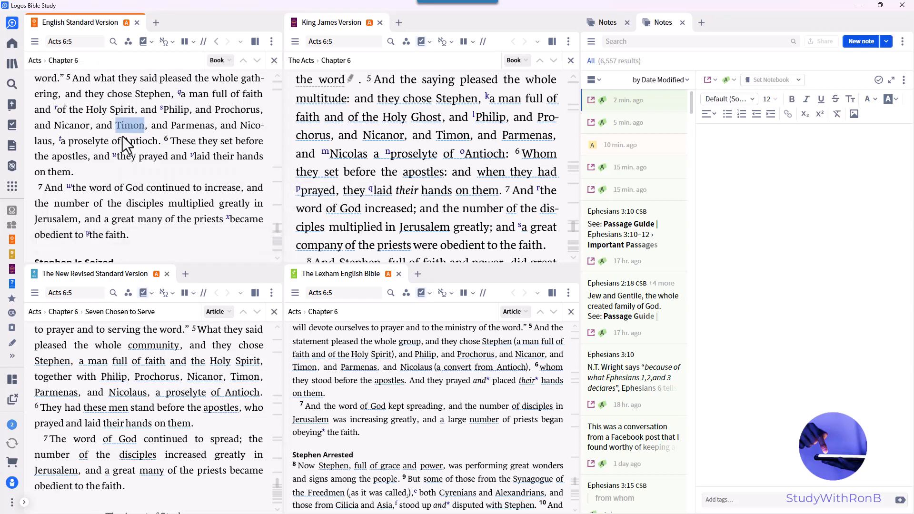
scroll(120, 136, down, 1)
scroll(122, 137, down, 3)
scroll(122, 137, up, 4)
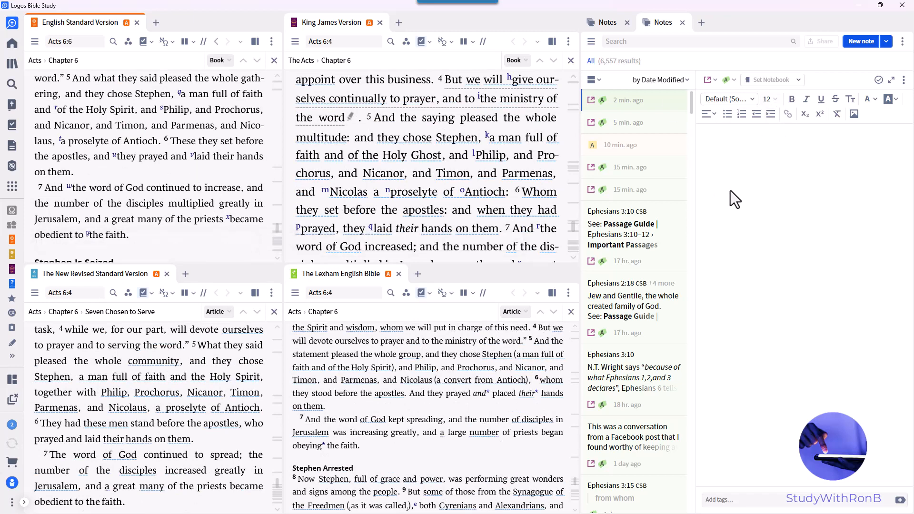
Close the extra Notes panel and show the filters sidebar in the remaining one.
click(627, 22)
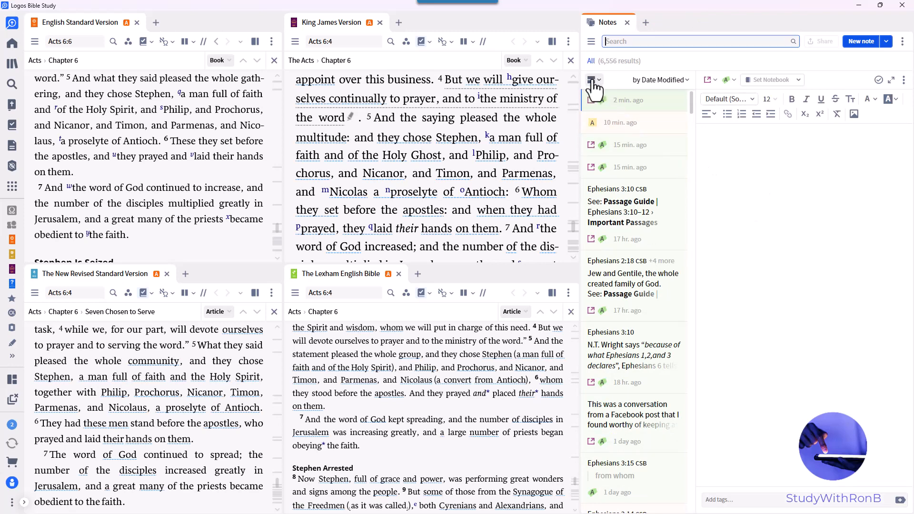
click(592, 42)
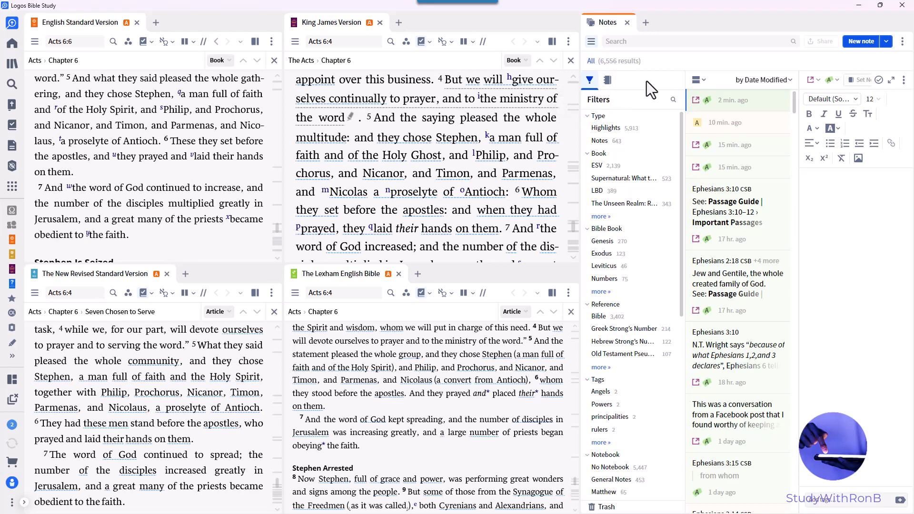
Browse the notebooks list, view the Angel Topical Study notebook, and return to all notes with the filters shown.
click(608, 81)
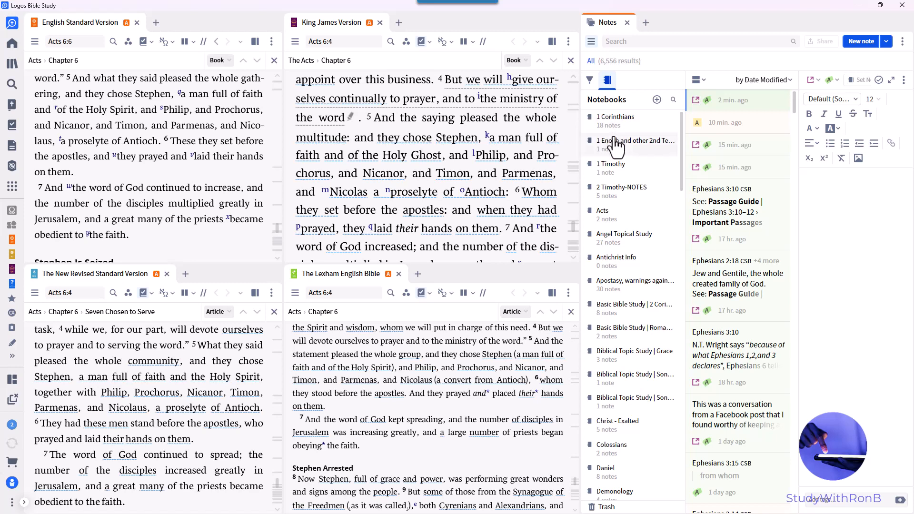
click(615, 244)
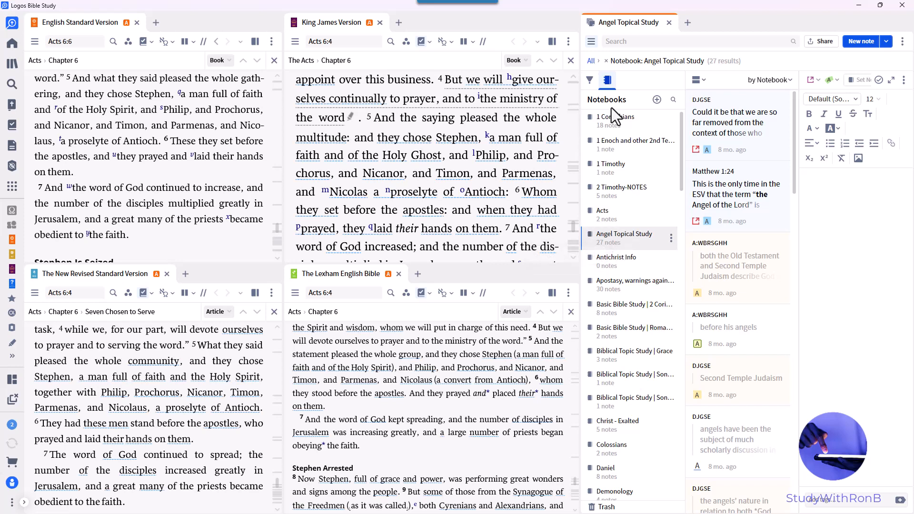
click(591, 61)
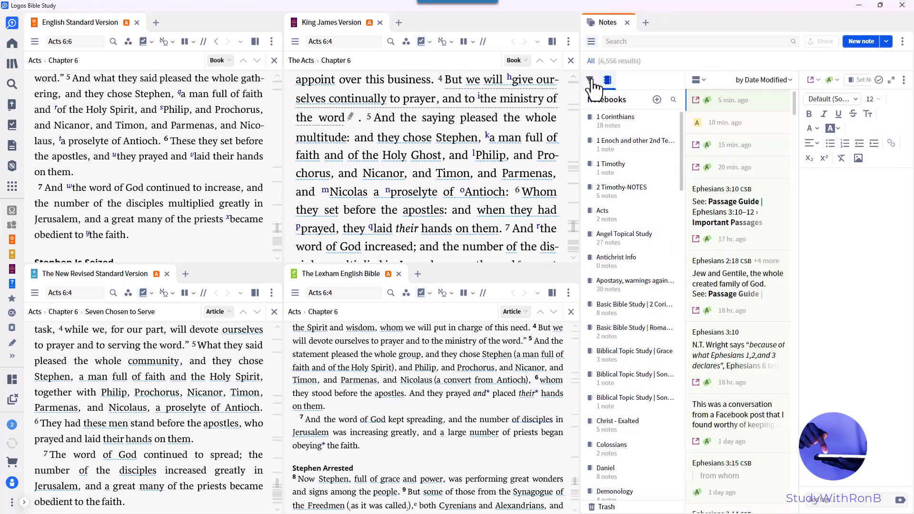
click(590, 80)
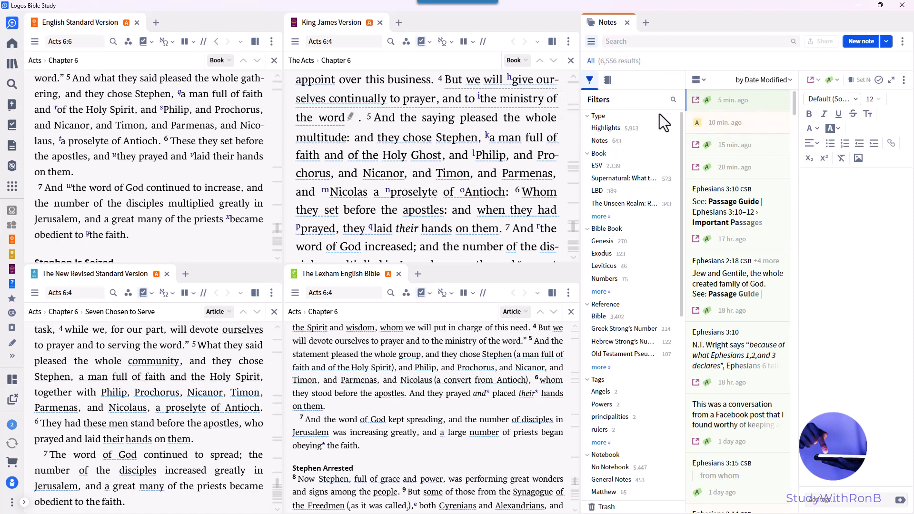
Expand the note editor and create a note anchored to "a man full of faith and of the Holy Spirit" in Acts 6:5 ESV.
click(892, 80)
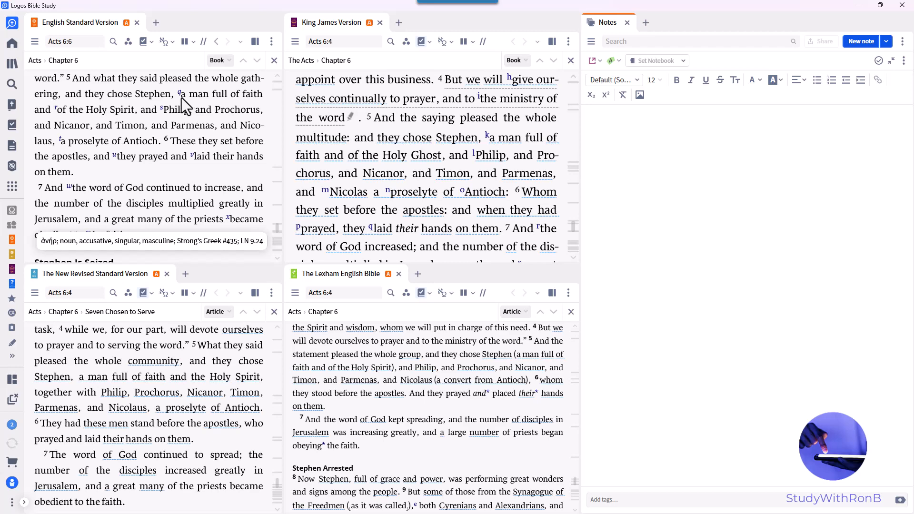
drag(182, 98, 112, 104)
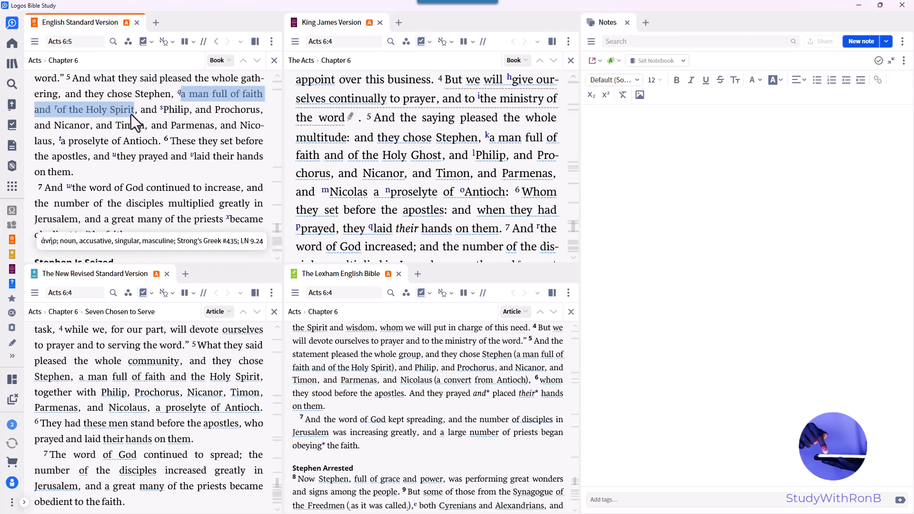
drag(131, 114, 131, 115)
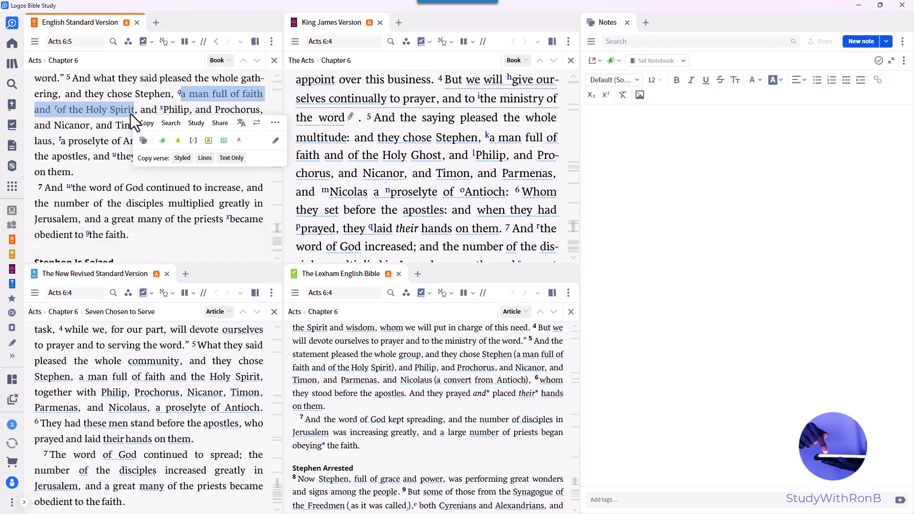
click(144, 146)
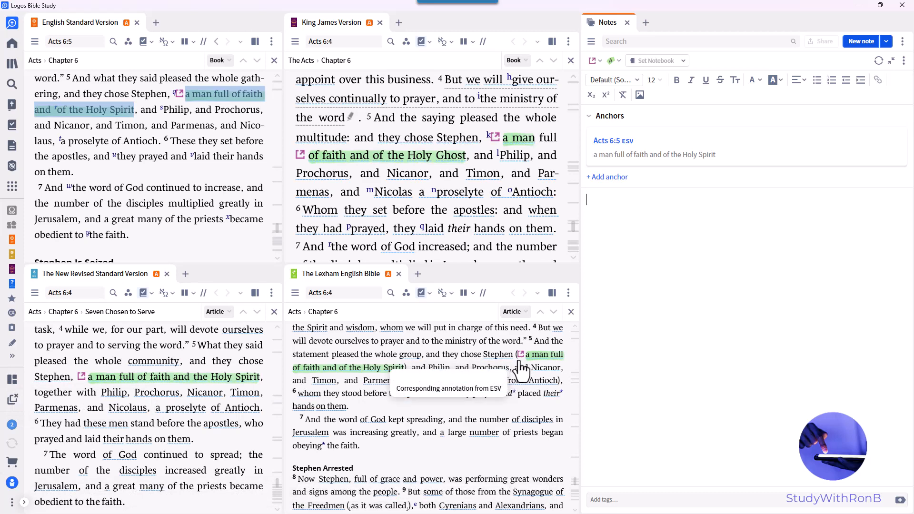
Examine the Notes and Highlights (Corresponding) visual filter in the Lexham English Bible, New Revised Standard Version and King James Version.
click(405, 294)
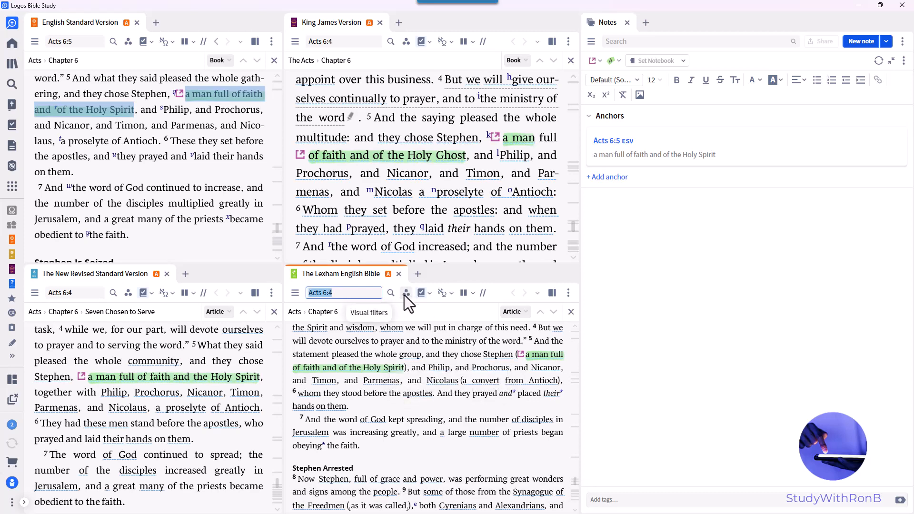
scroll(259, 354, down, 10)
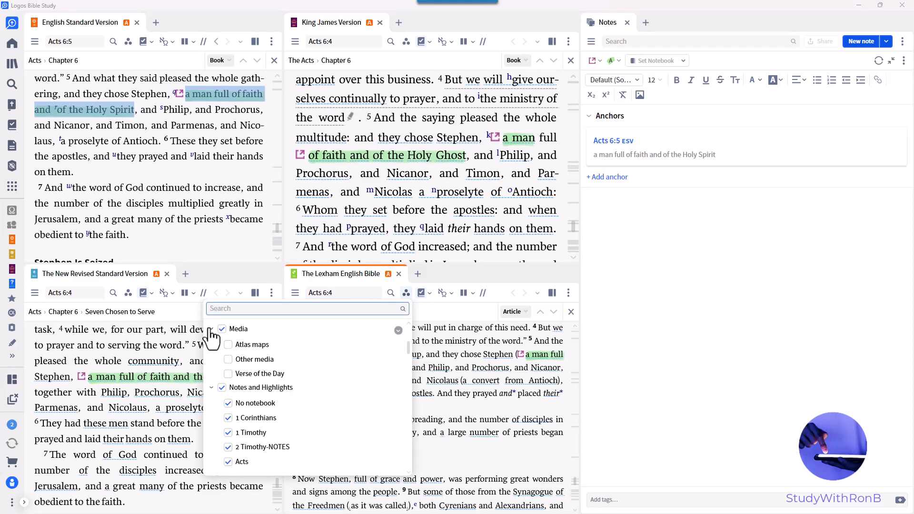
click(211, 329)
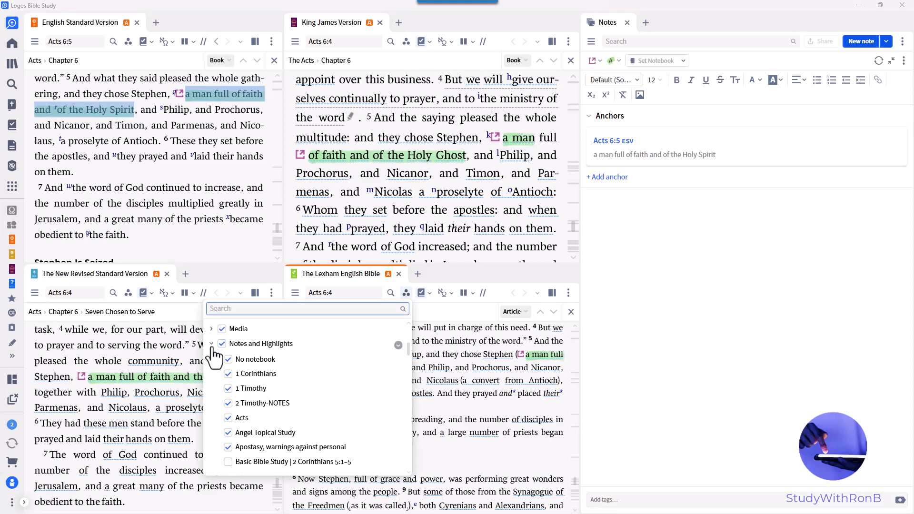
click(211, 344)
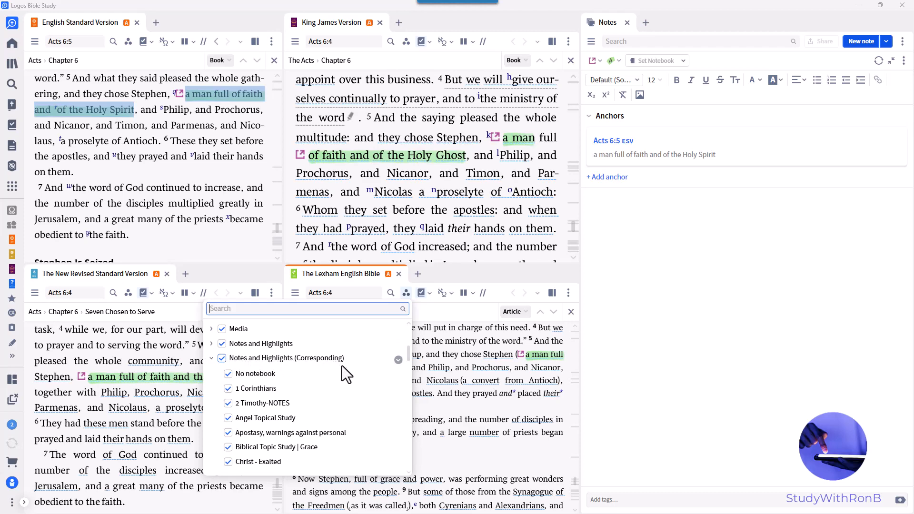
click(128, 295)
click(128, 295)
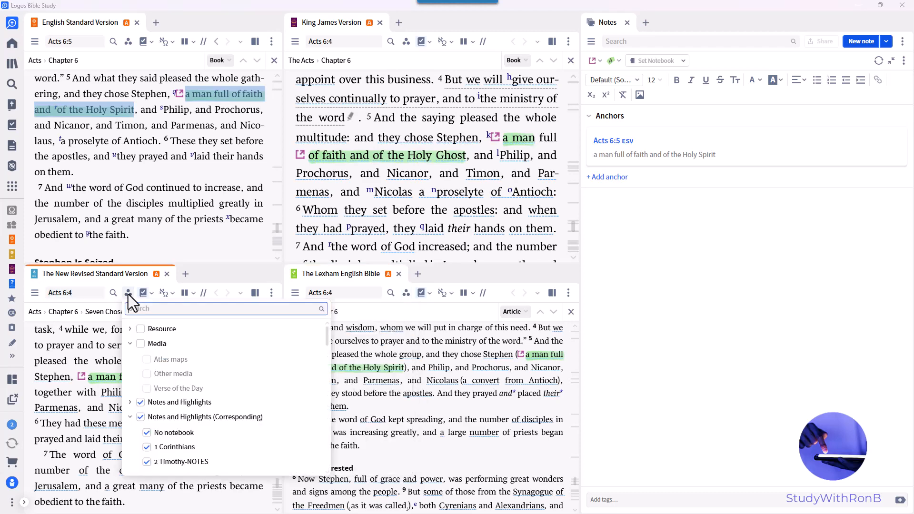
click(141, 403)
click(407, 44)
click(407, 44)
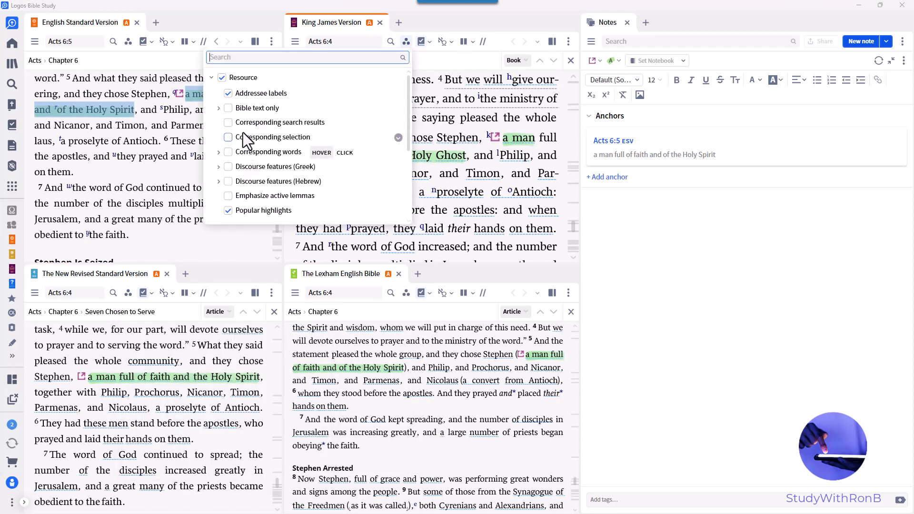
click(212, 78)
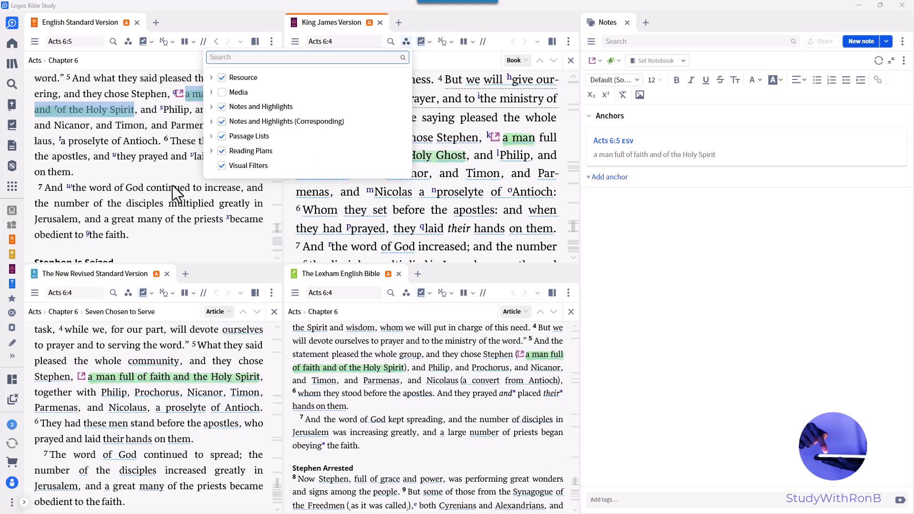
click(157, 178)
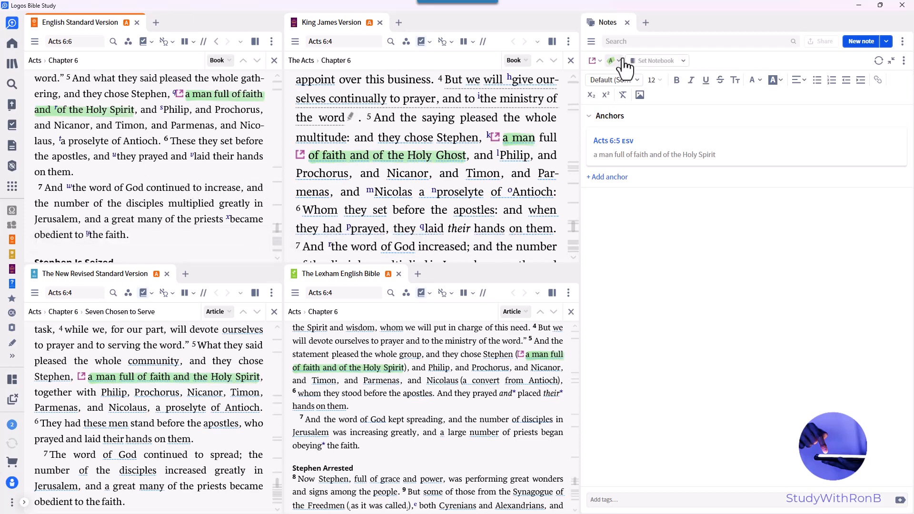
View the filters and notebooks list beside the Acts 6:5 note, and expand the note editor again.
click(592, 42)
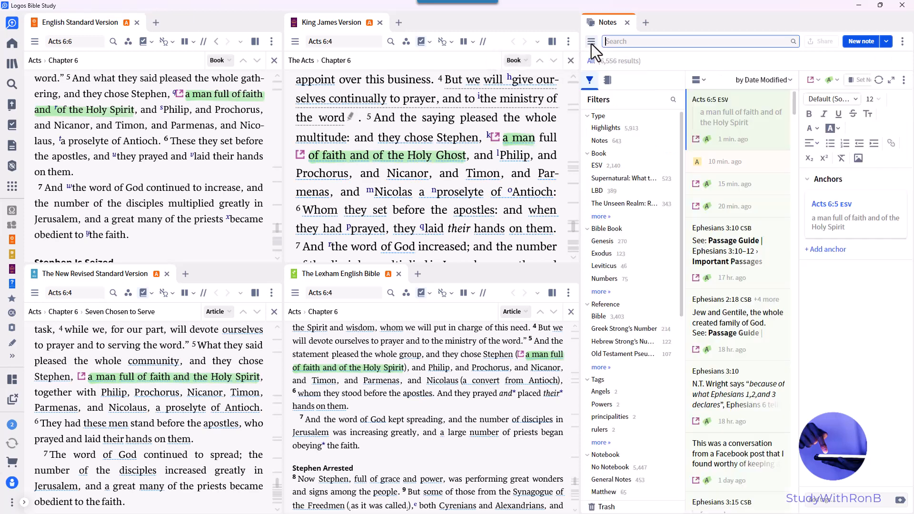
click(611, 86)
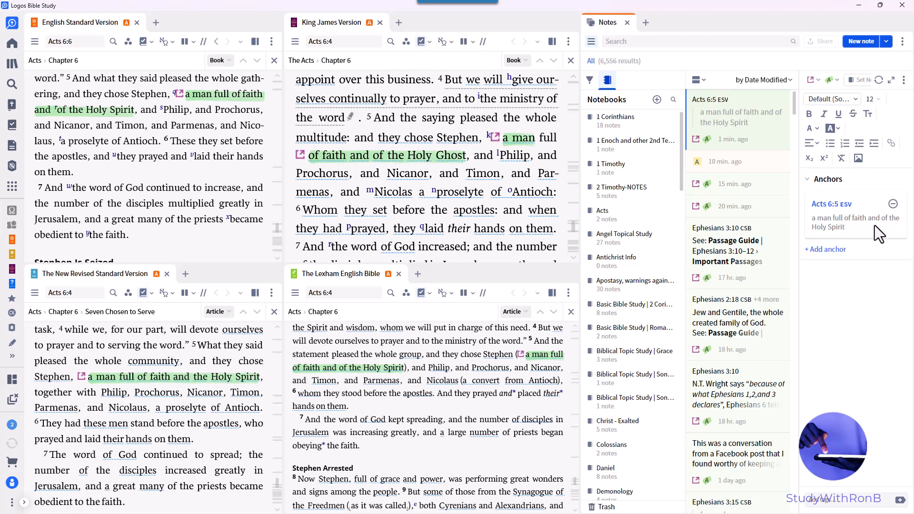
click(892, 80)
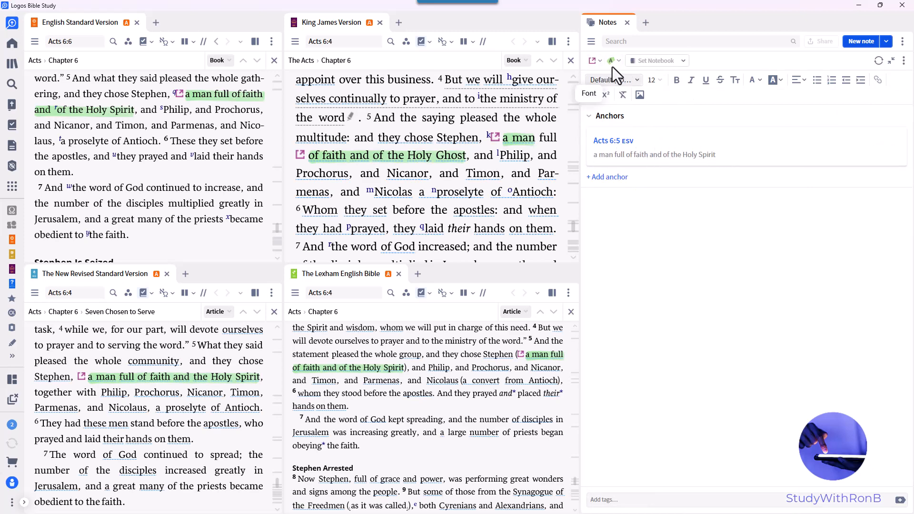
Assign the Acts 6:5 note to the Acts notebook and place the cursor in the note body.
click(684, 67)
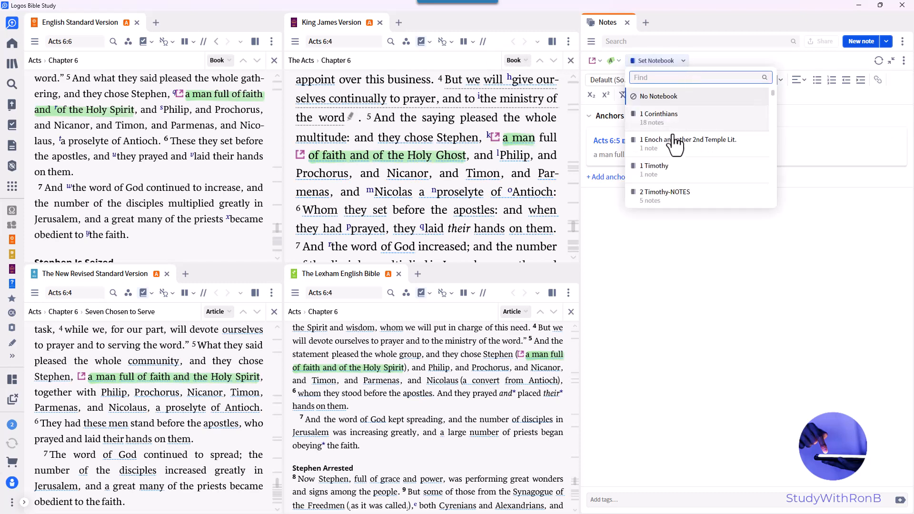
scroll(676, 149, down, 2)
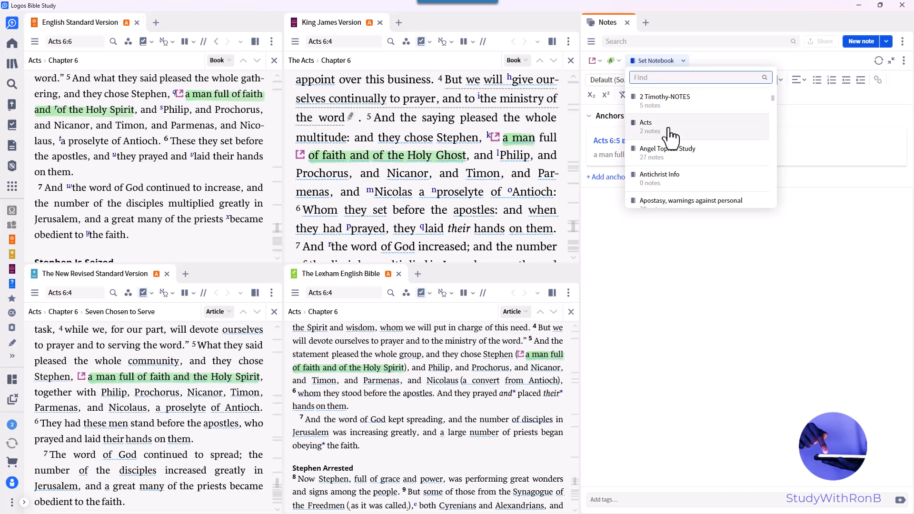
click(671, 127)
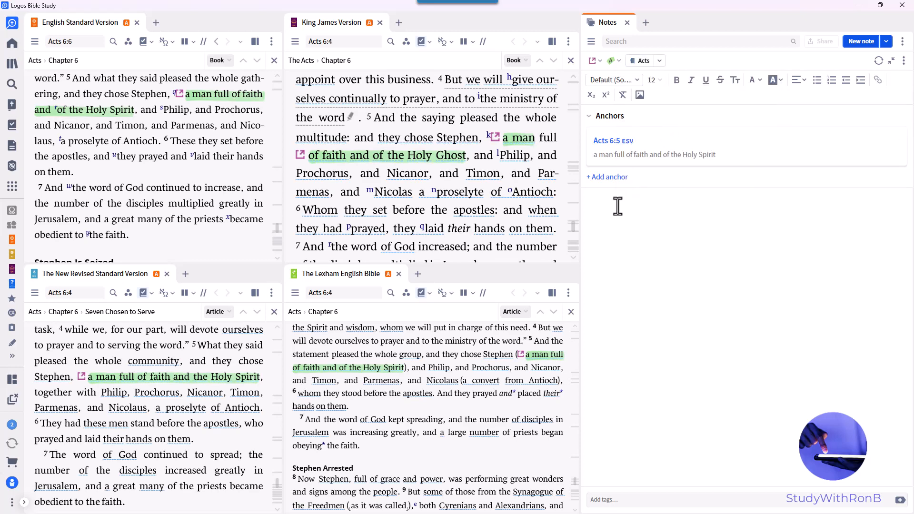
click(619, 205)
Add the whole text of Acts 6:6 in the English Standard Version to the note as a selected-text anchor.
drag(163, 109, 168, 143)
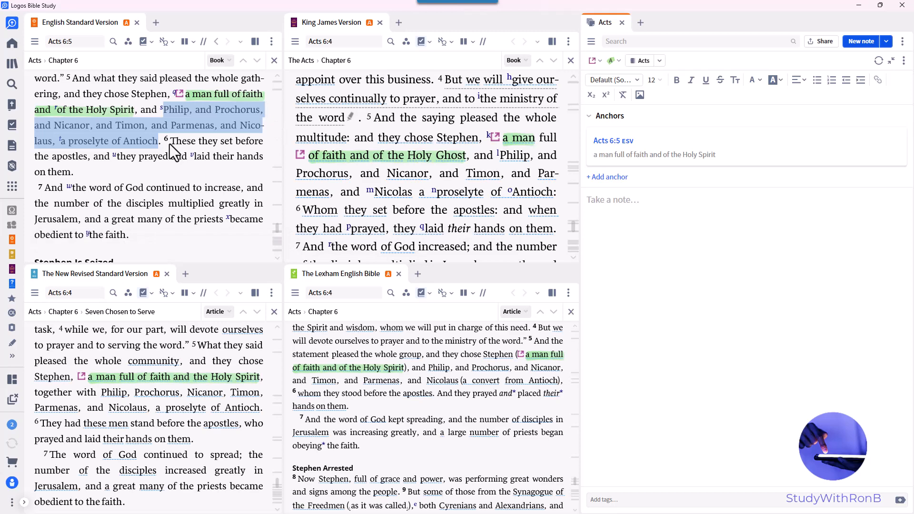
click(169, 144)
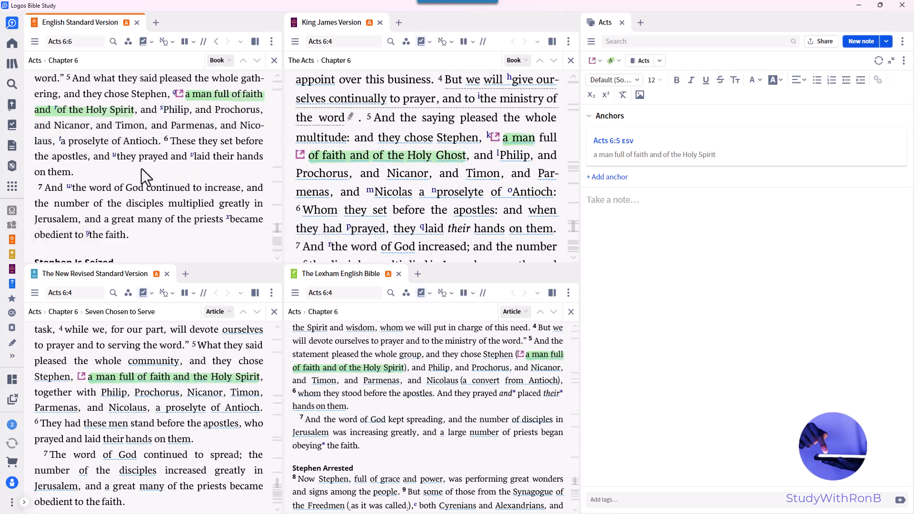
drag(81, 175, 164, 145)
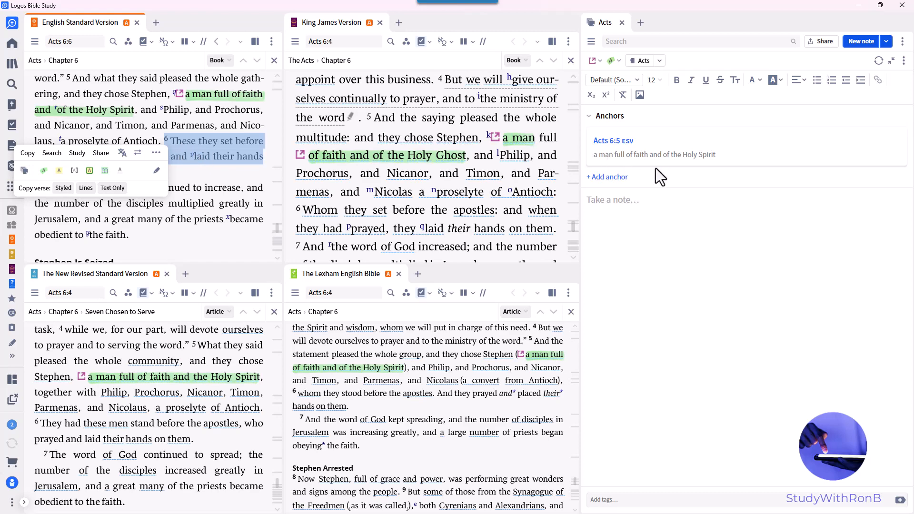
click(604, 179)
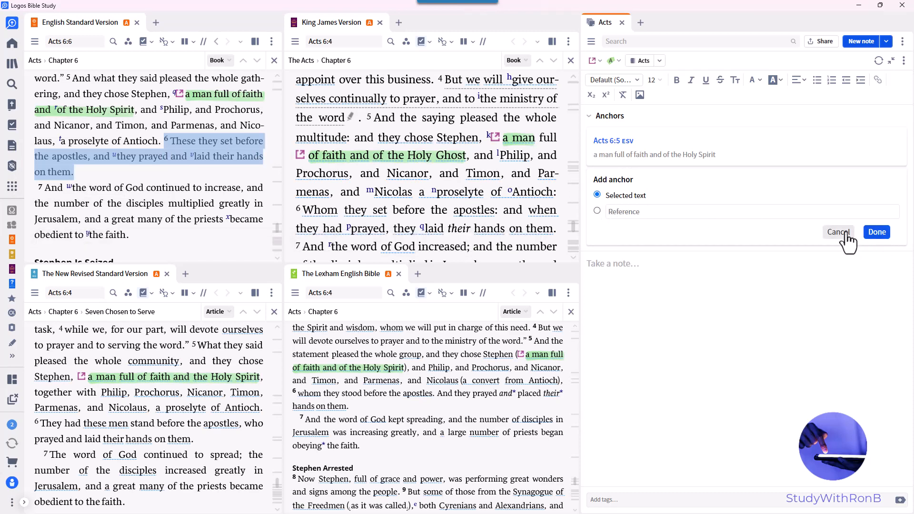
click(876, 233)
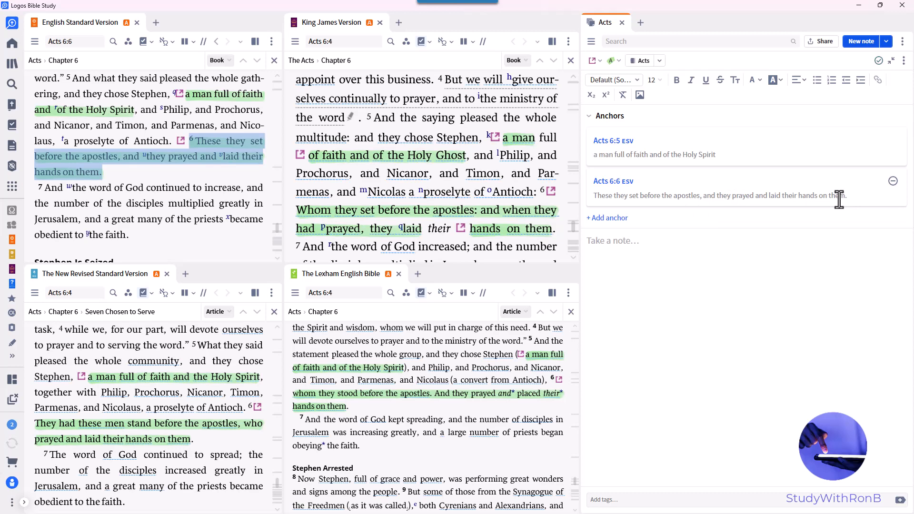
Look at the selected-text and reference options for adding another anchor to the note, and close them without adding one.
click(609, 219)
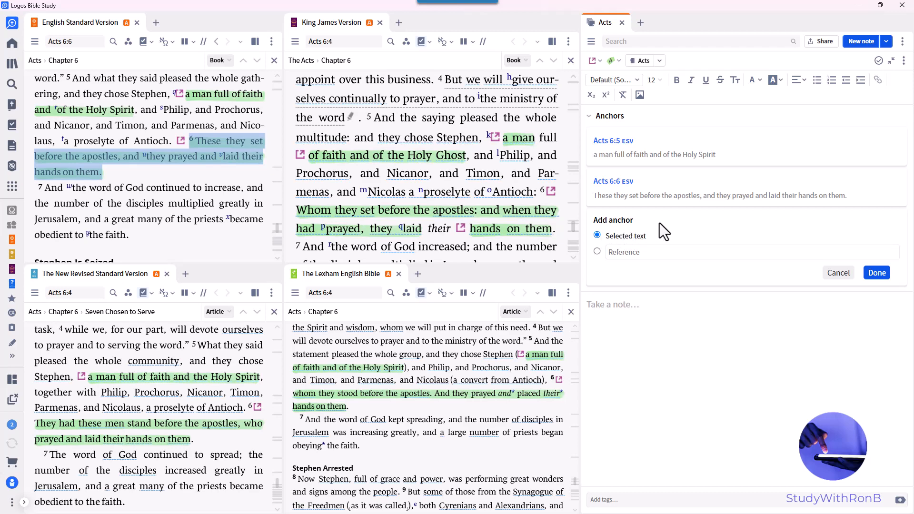
click(824, 274)
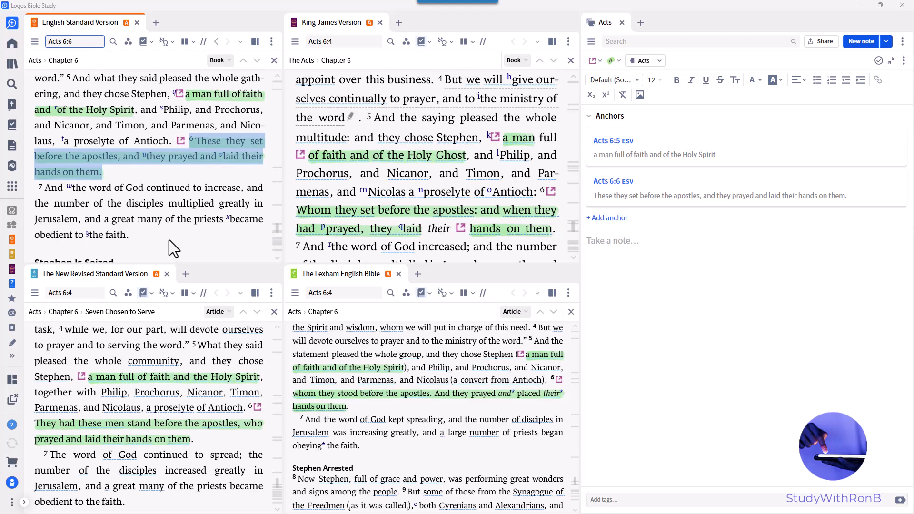
click(622, 223)
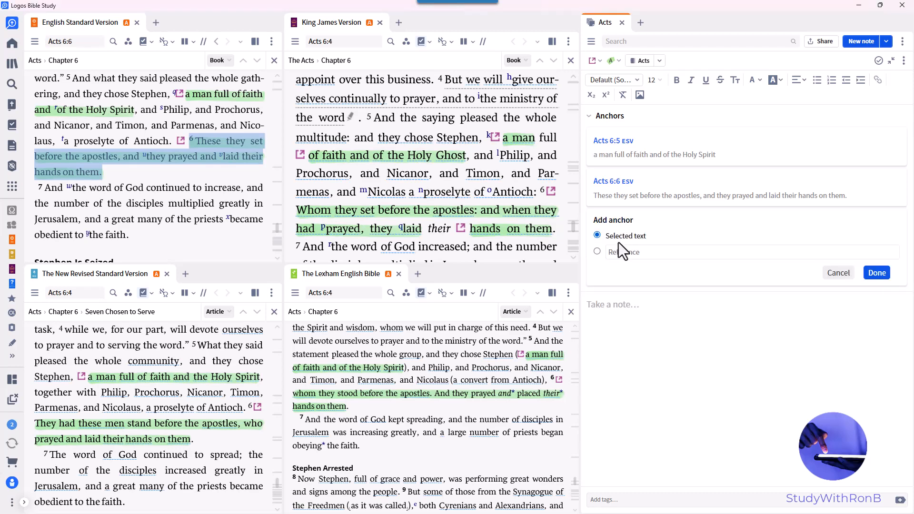
click(839, 273)
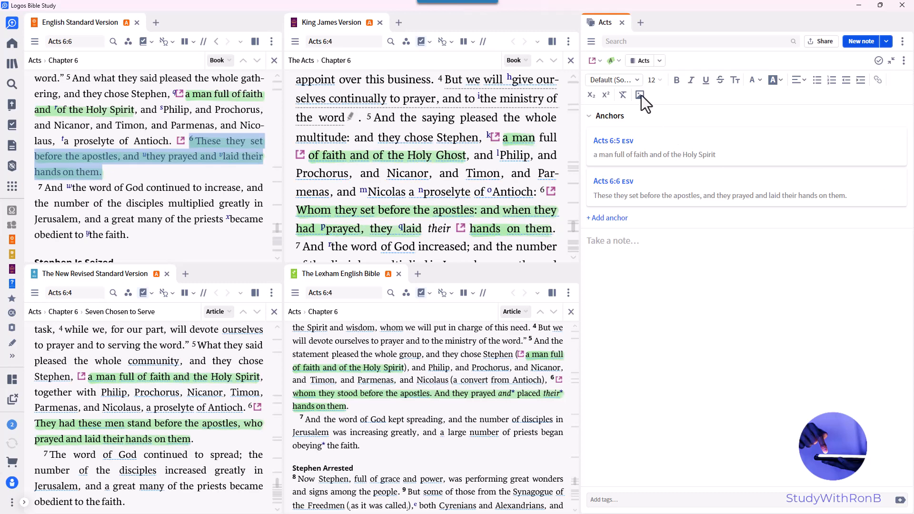
Move the note from the Acts notebook to the Divine Council World View Notes notebook.
click(659, 61)
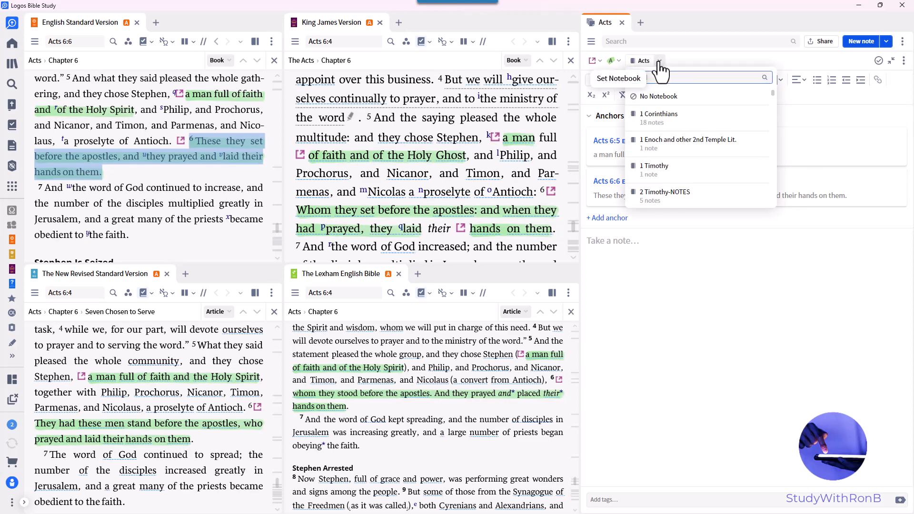
scroll(674, 188, down, 1)
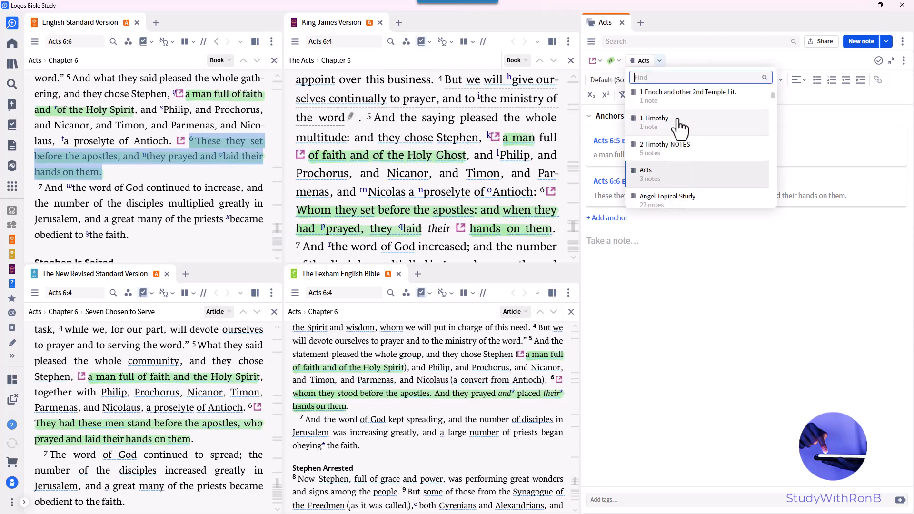
scroll(676, 177, down, 2)
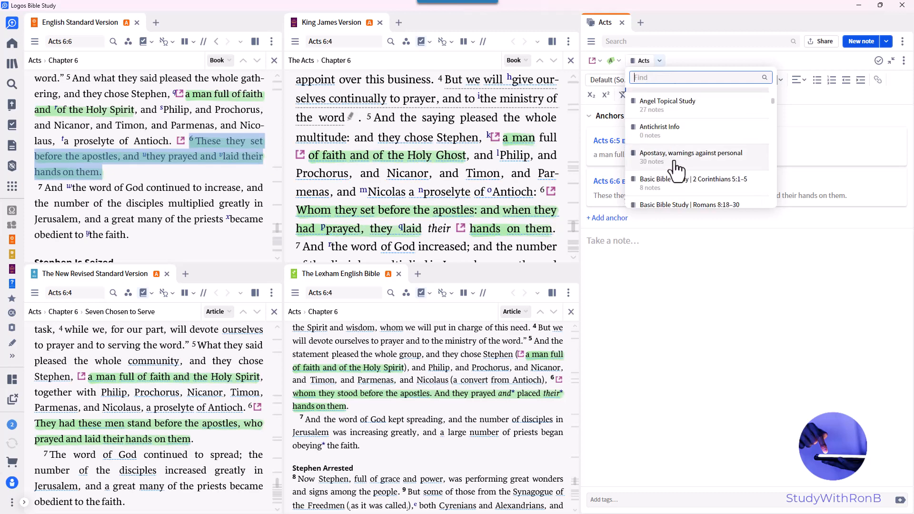
scroll(674, 180, down, 1)
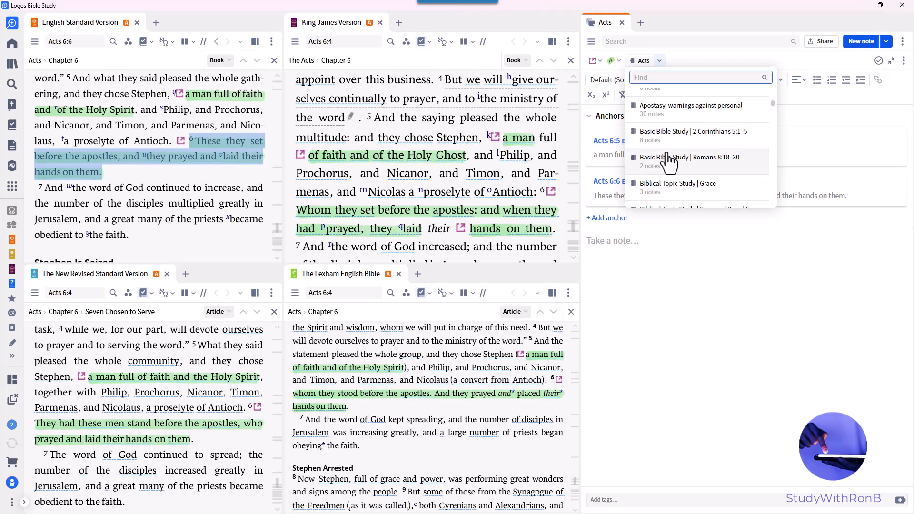
scroll(671, 148, down, 5)
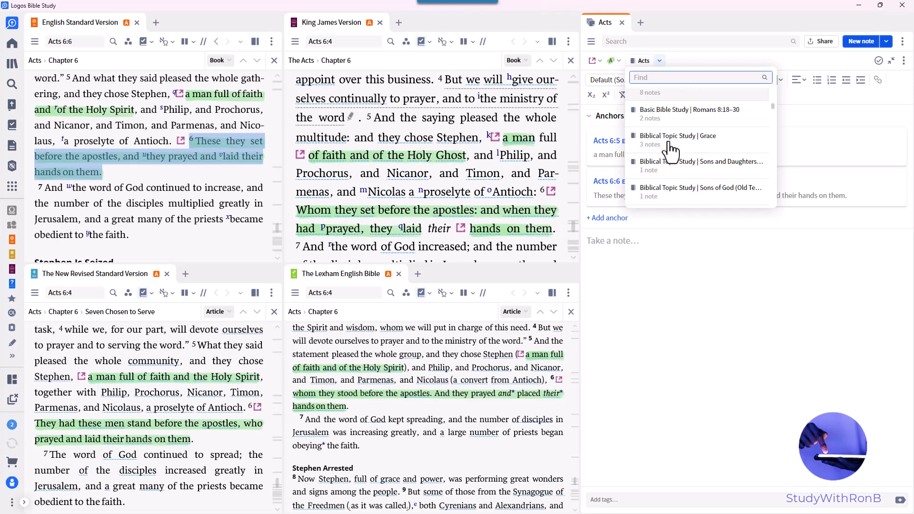
scroll(671, 151, down, 1)
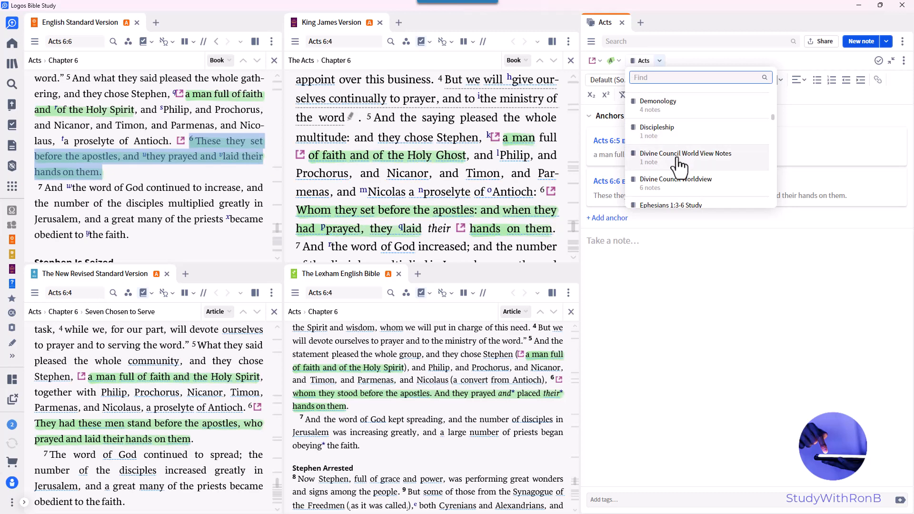
click(707, 158)
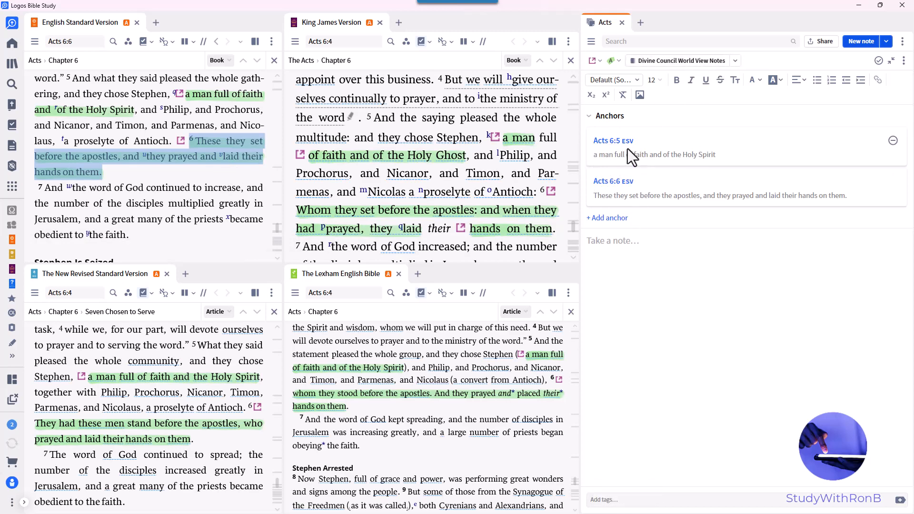
Assign the note back to the Acts notebook.
click(736, 60)
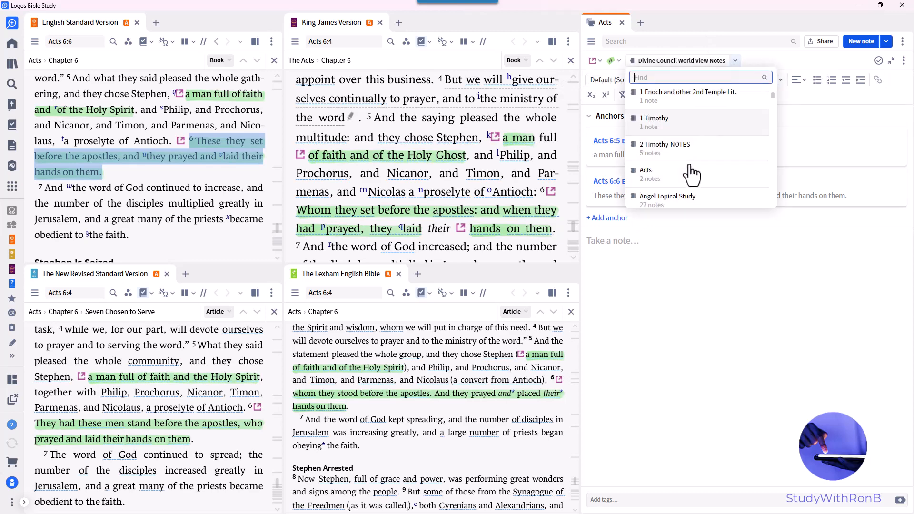
scroll(691, 175, down, 2)
click(688, 138)
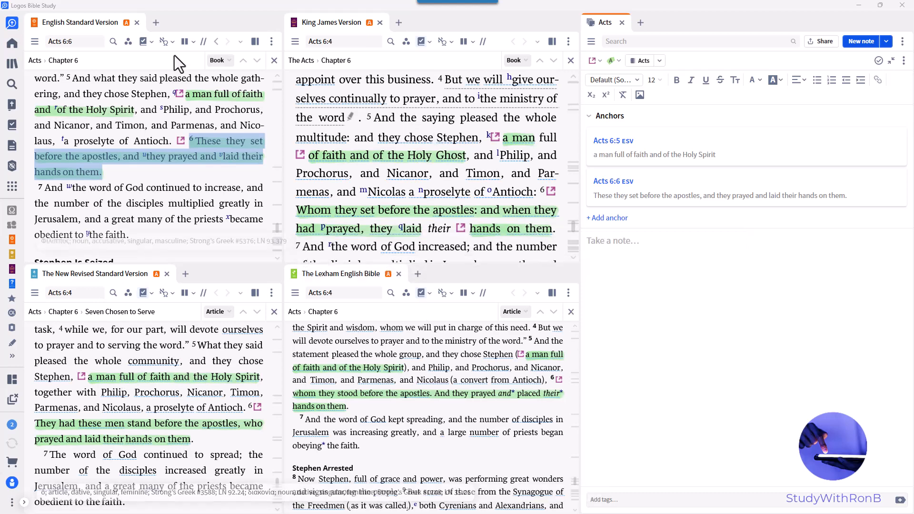
Show the English Standard Version's visual filters and collapse the Resource group to view the Notes and Highlights filters.
click(128, 42)
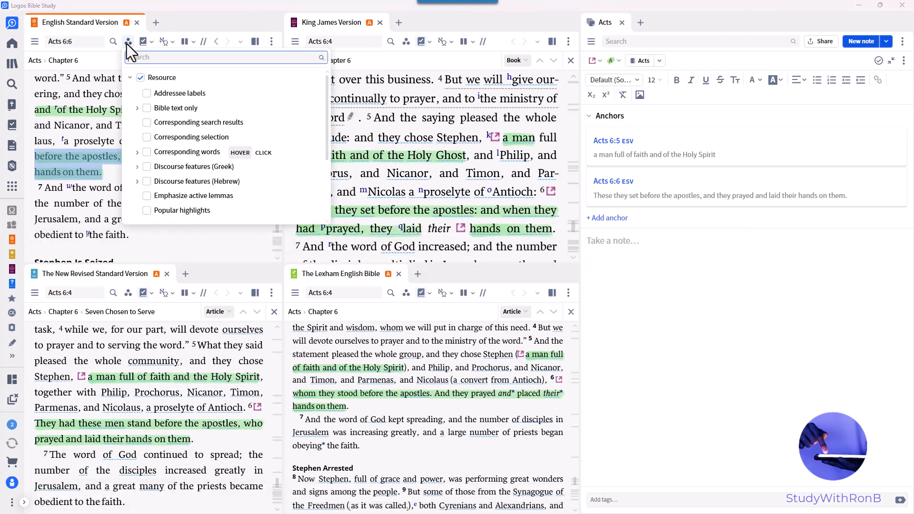
click(124, 49)
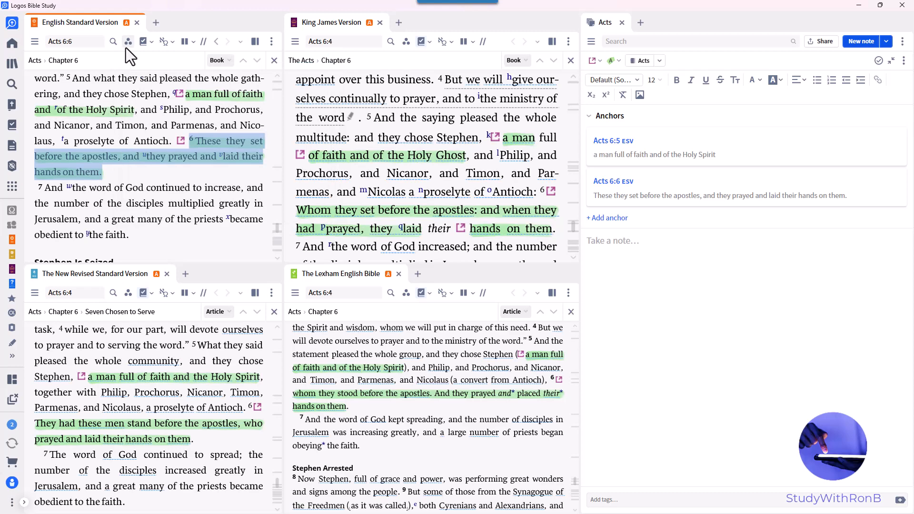
click(127, 42)
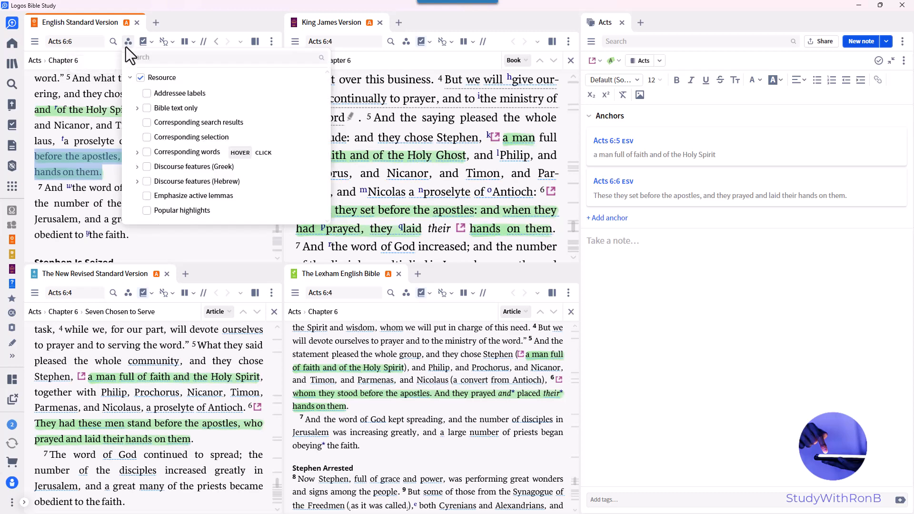
click(130, 79)
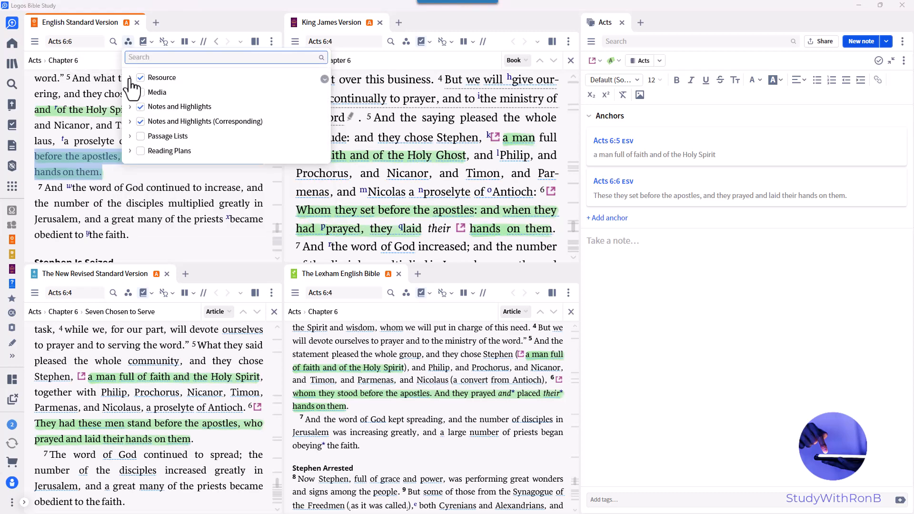